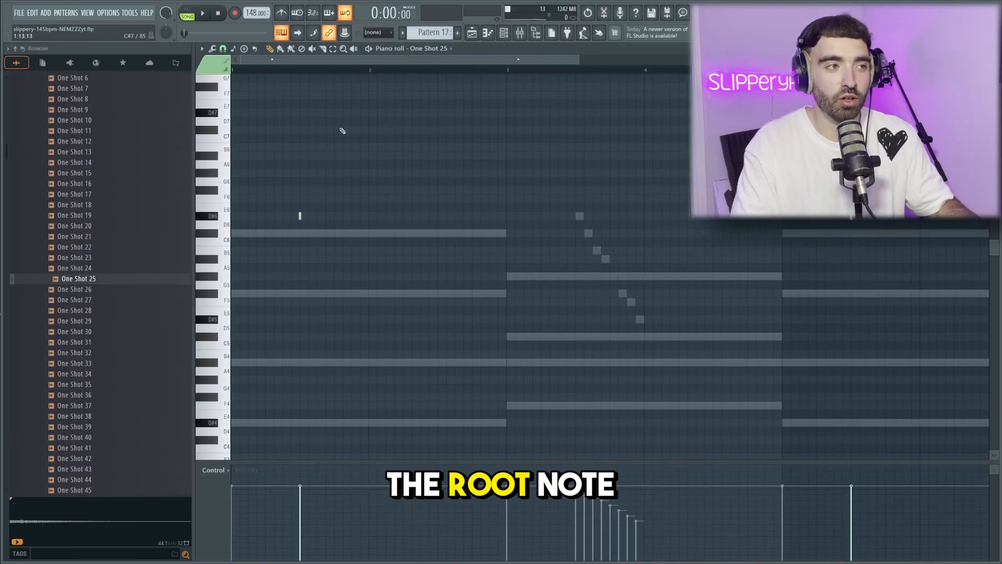
Play the melody pattern and delete the second descending run of short notes in bars 7 and 8
key("space")
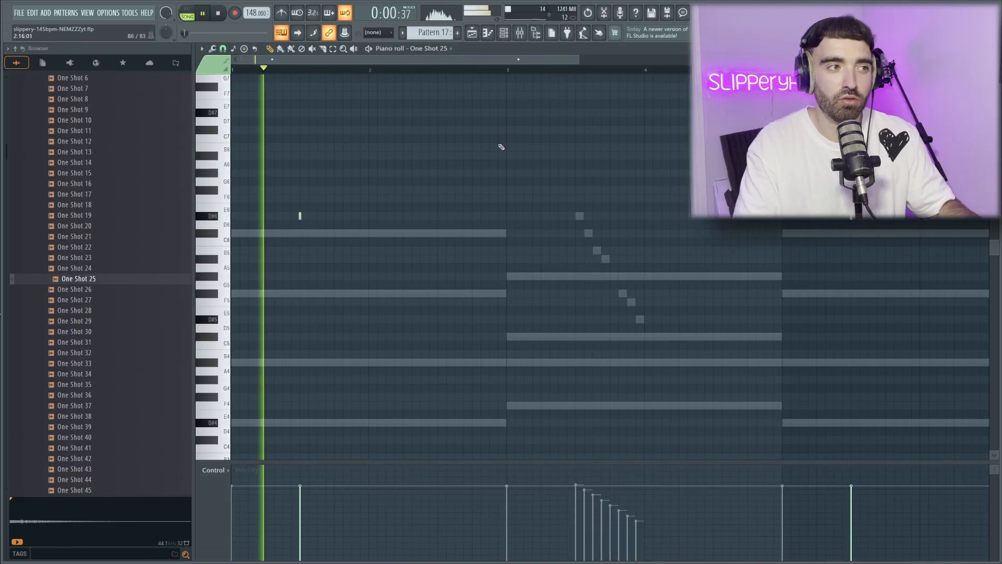
scroll(512, 157, "down", 2)
scroll(526, 170, "down", 1)
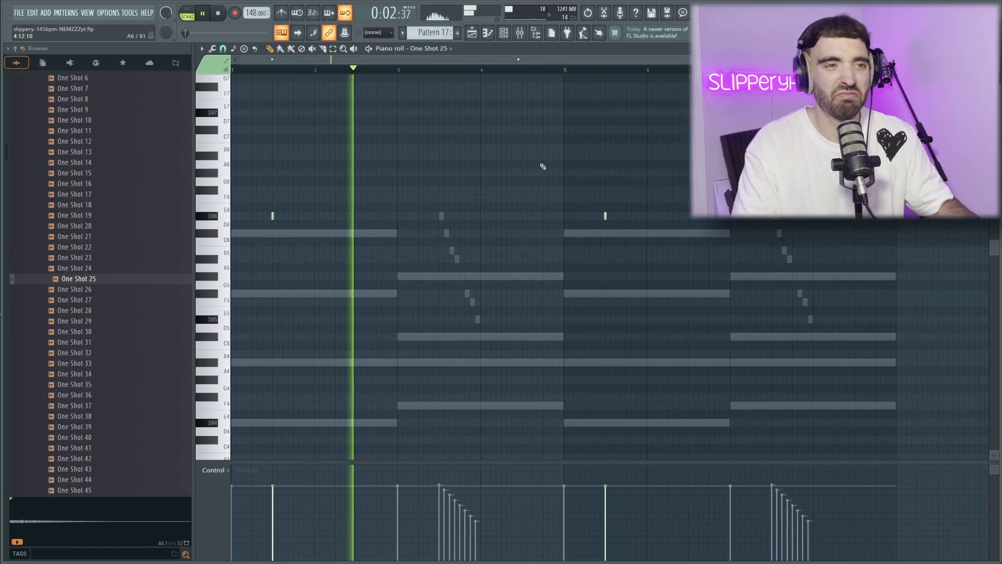
right_click(775, 217)
right_click(775, 217)
left_click_drag(864, 361, 739, 212)
key("Delete")
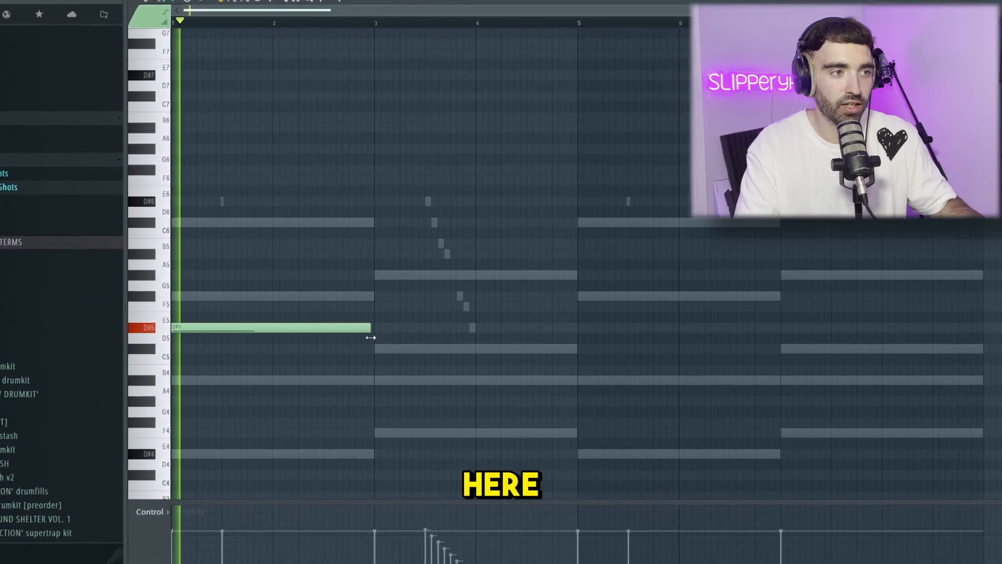
Build a ZENOLOGY #4 line that alternates two-bar D#5 and G#5 notes across bars 1 to 8
key("ctrl+b")
scroll(355, 219, "down", 1)
right_click(398, 181)
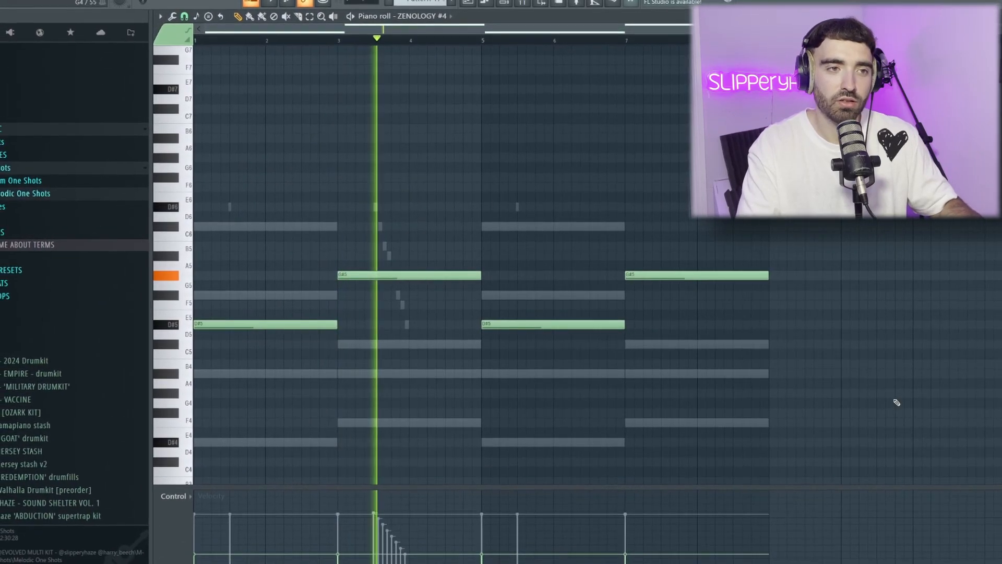
key("ctrl+d")
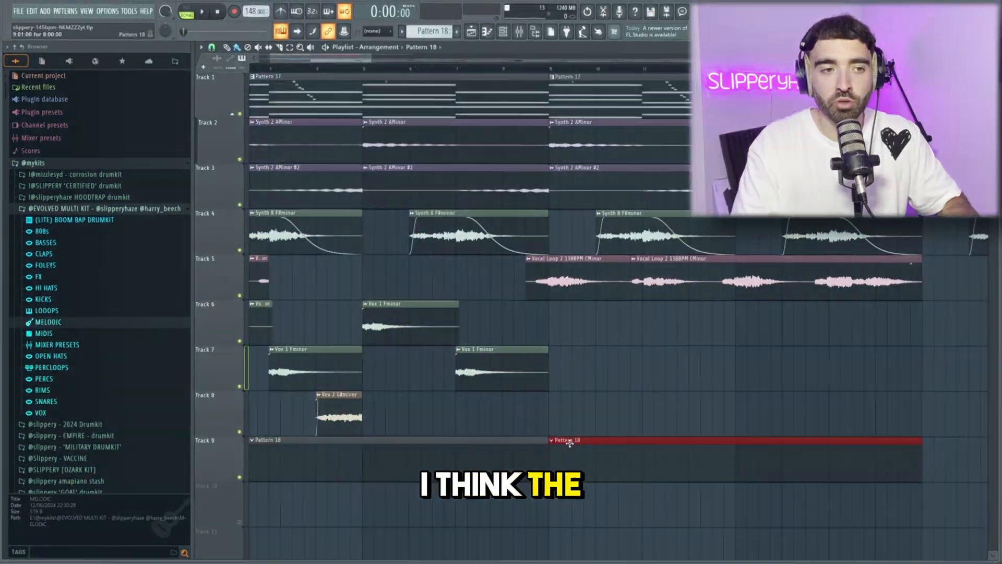
Program the degree counter snare on steps 1, 7, 17 and 20 and the clap on step 9, with playback running
scroll(587, 418, "down", 3)
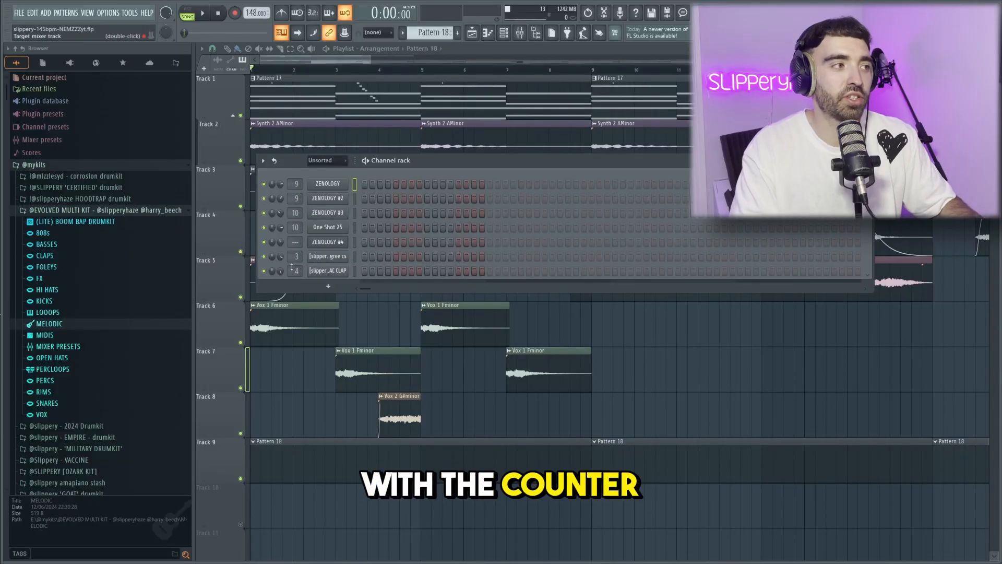
left_click(427, 256)
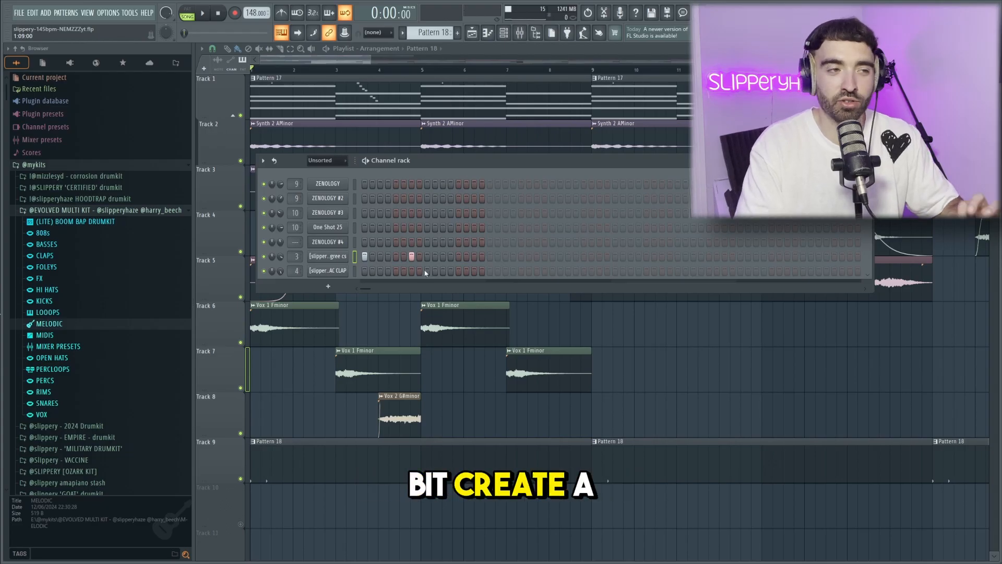
key("space")
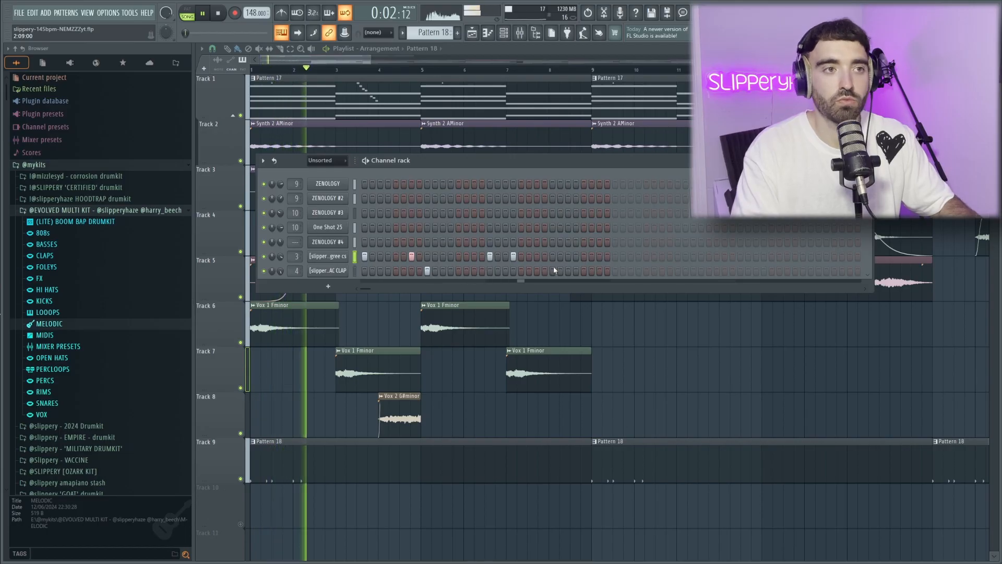
Extend the degree counter snare rhythm across eight bars on C5 in its piano roll
right_click(328, 256)
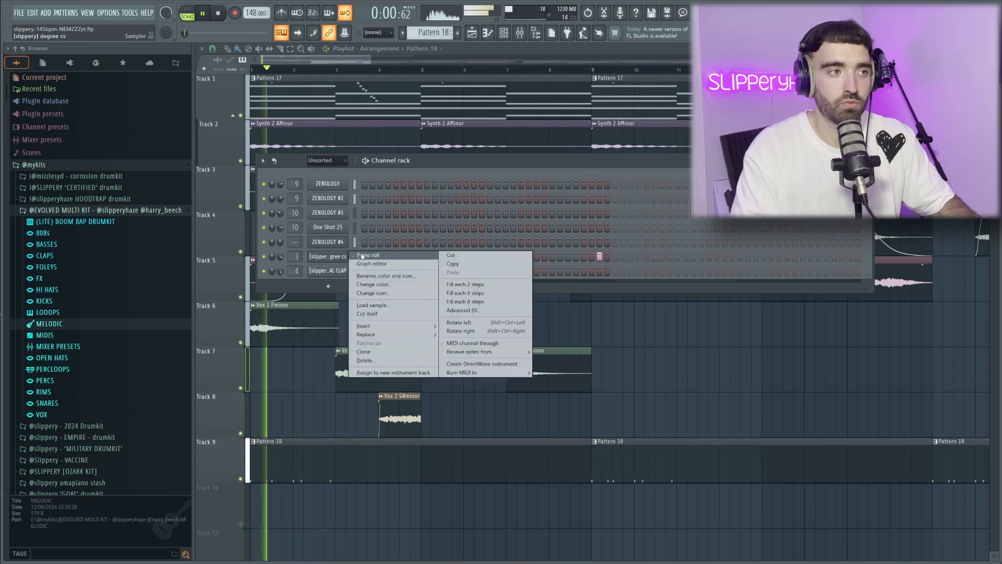
left_click(361, 255)
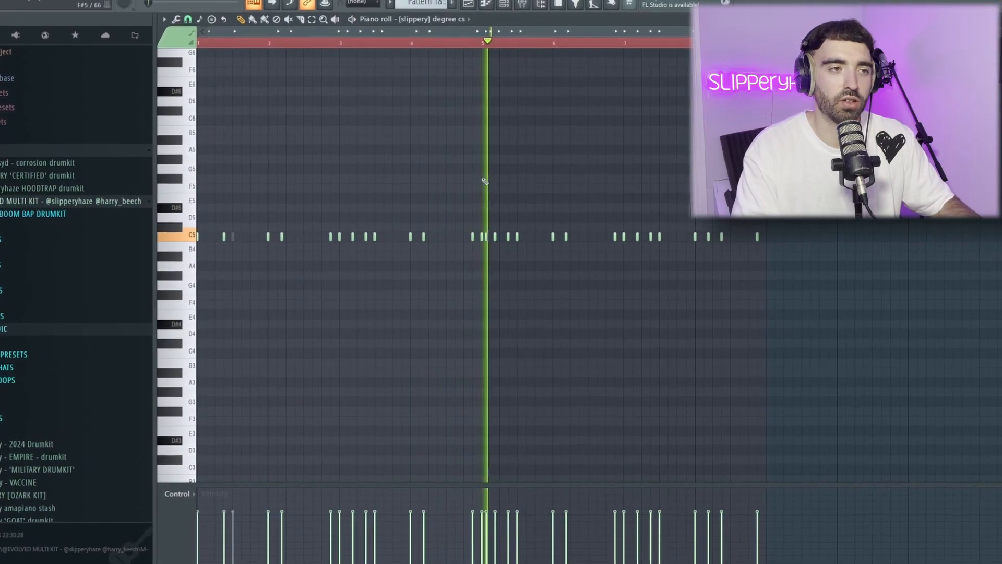
scroll(567, 183, "up", 1)
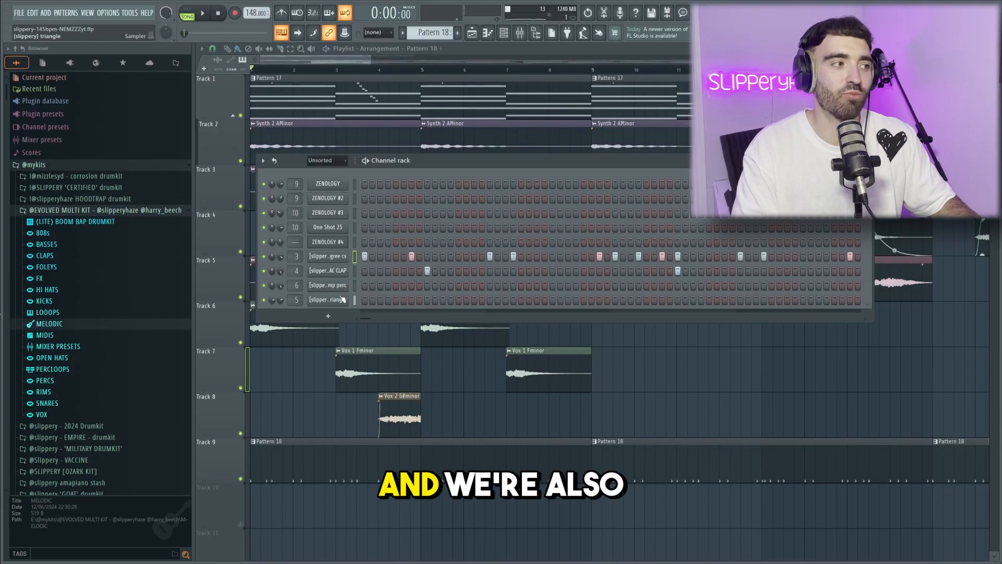
Place a stomp perc hit and a triangle hit on step 1, and try extra stomp perc hits during playback
left_click(365, 285)
left_click(364, 300)
key("space")
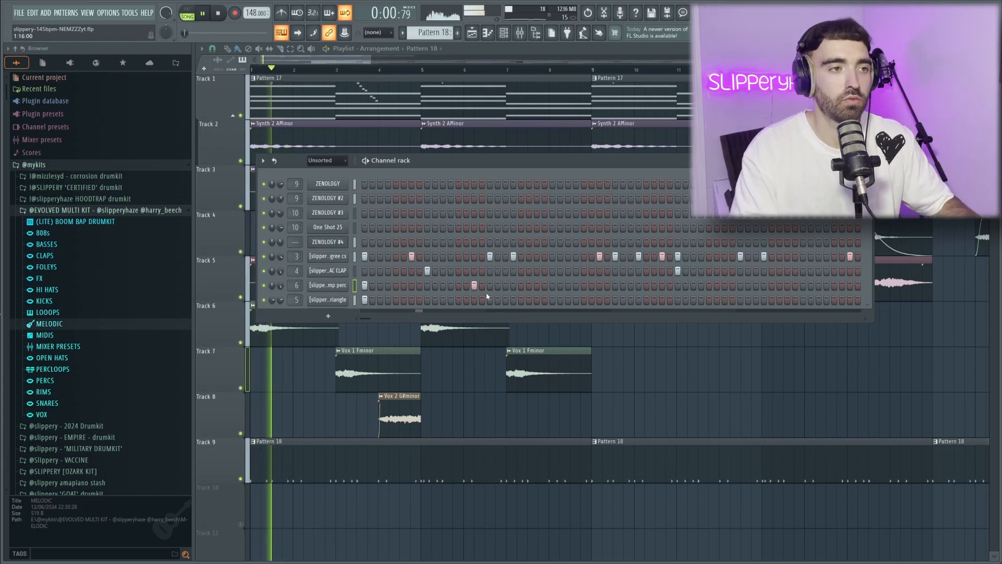
left_click(442, 286)
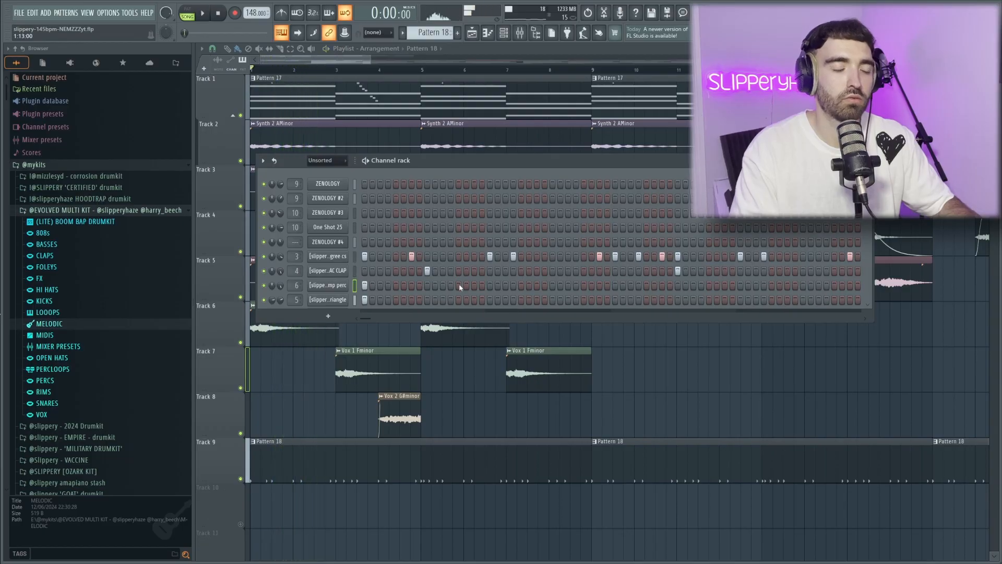
Repeat the stomp perc phrase and the triangle hit every two bars through Pattern 18 in their piano rolls
right_click(336, 286)
left_click(355, 293)
left_click_drag(233, 69, 485, 71)
left_click_drag(233, 69, 361, 77)
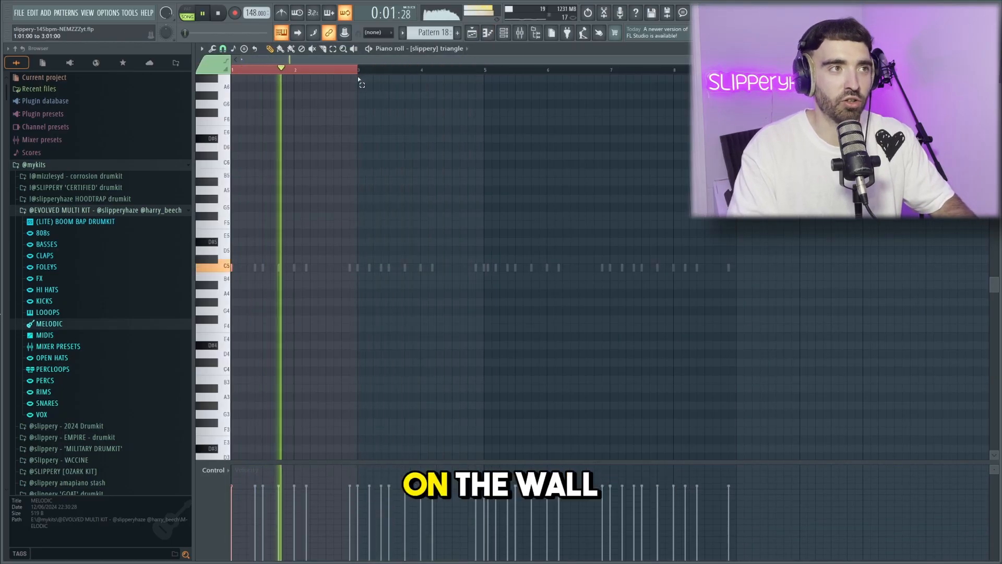
key("ctrl+Right")
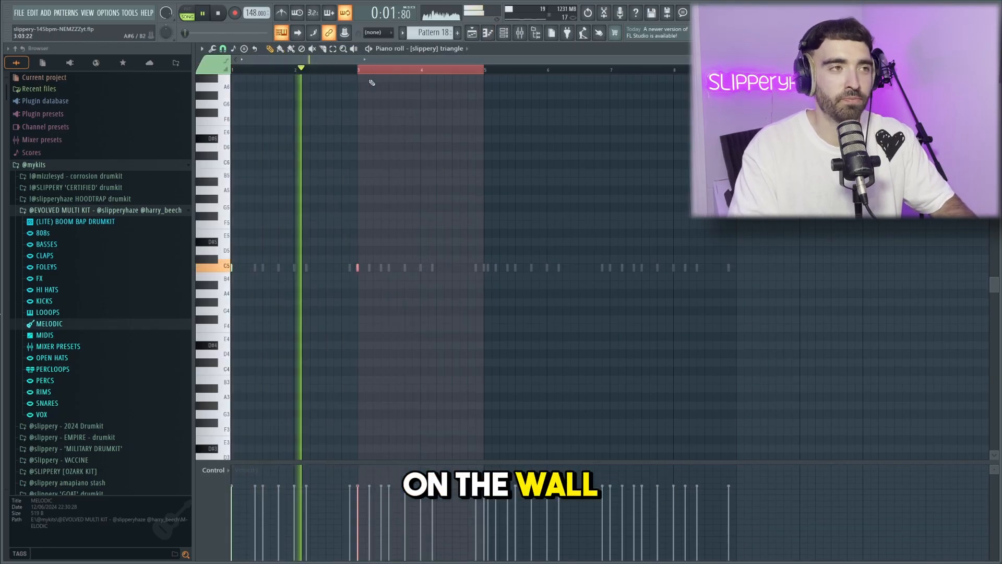
key("ctrl+a")
key("ctrl+b")
key("ctrl+a")
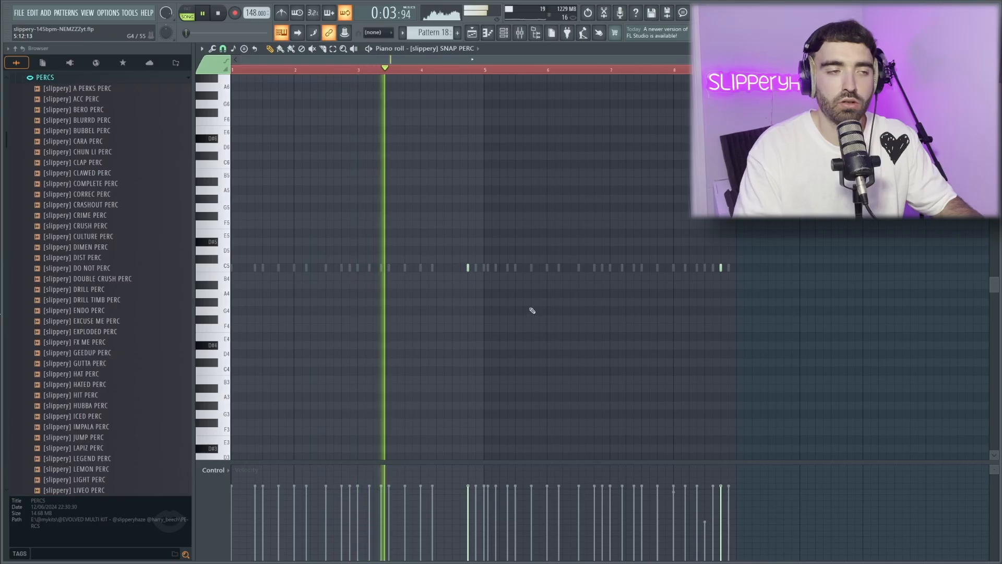
Place a single SPACEPIRATE PERC hit on C5 in bar 8, clearing the trial notes around it
scroll(544, 307, "up", 1)
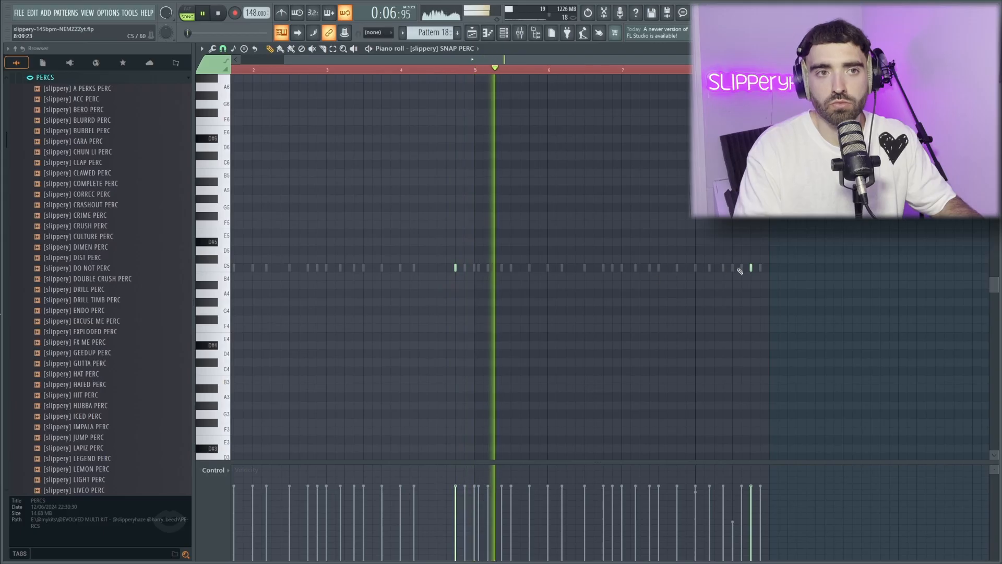
right_click(742, 269)
right_click(742, 268)
scroll(744, 286, "up", 3)
left_click_drag(737, 277, 665, 250)
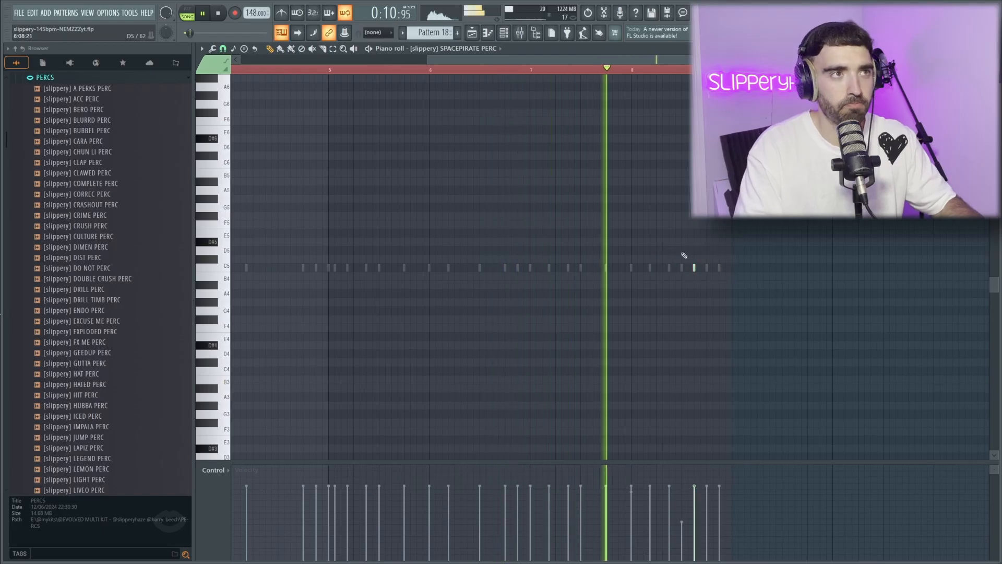
scroll(625, 243, "down", 2)
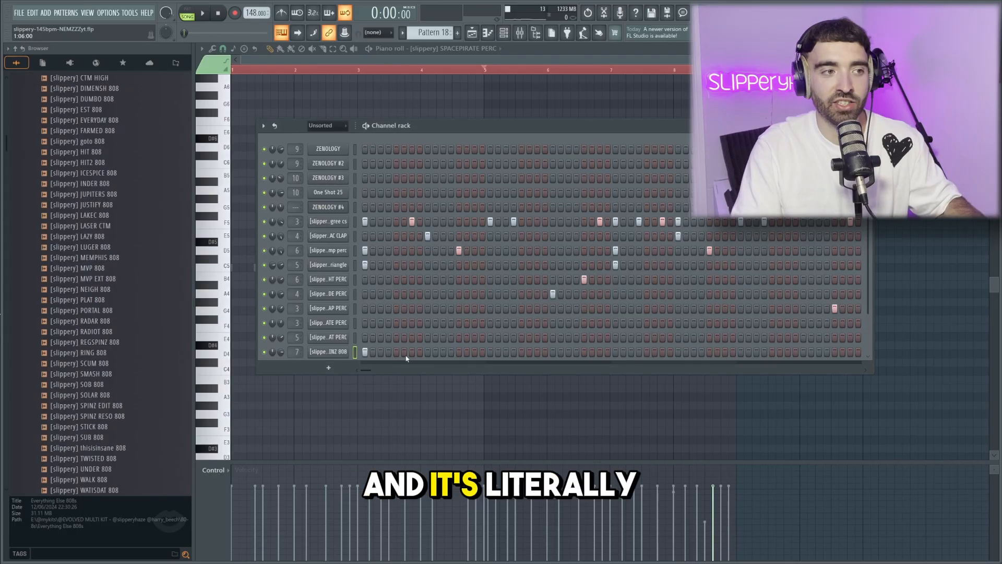
Move the second REGSPINZ 808 note to D#5 and the third to A#4, and continue the line through bar 4
key("space")
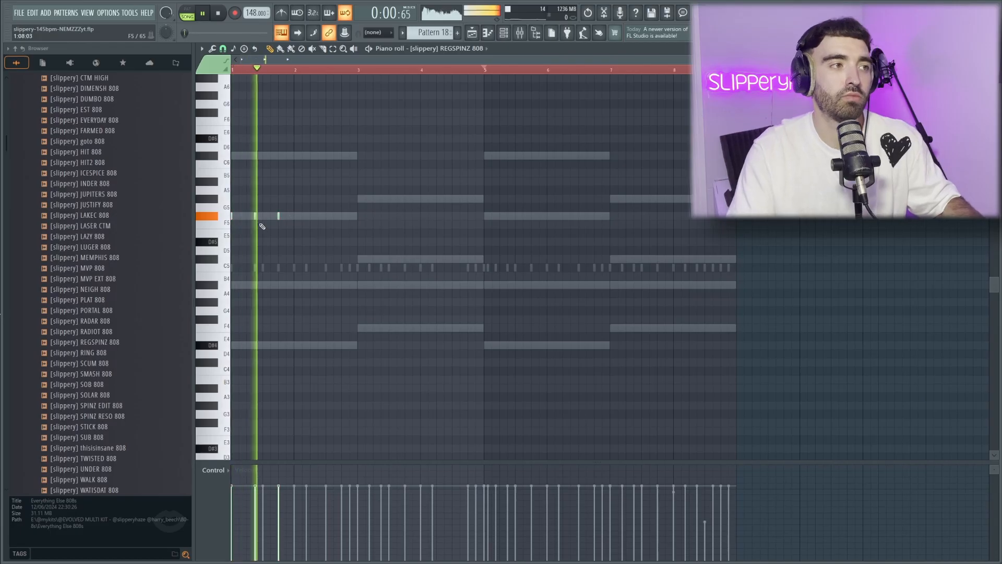
left_click_drag(255, 218, 255, 243)
scroll(313, 231, "up", 3)
left_click_drag(318, 216, 320, 287)
key("space")
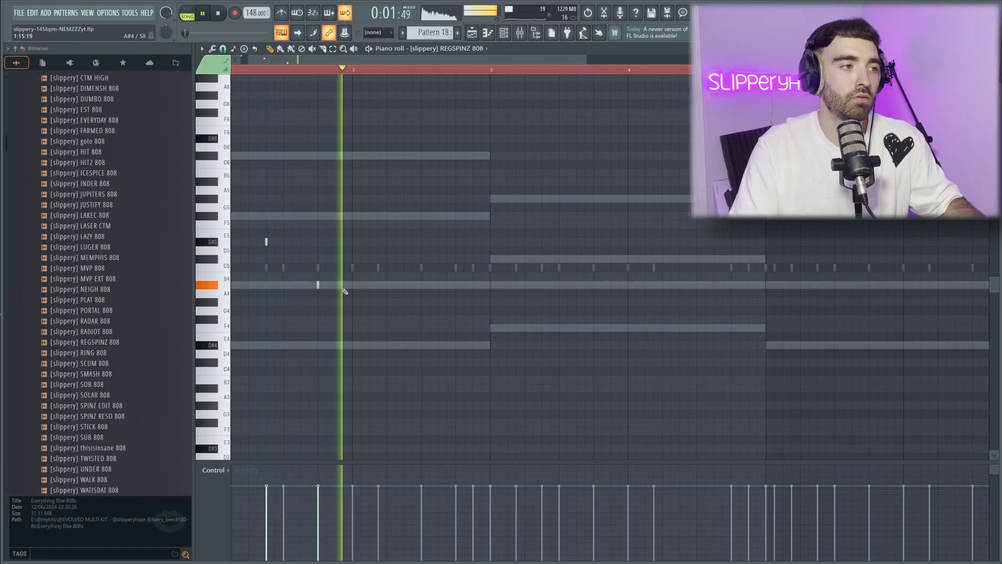
scroll(345, 297, "down", 1)
scroll(348, 297, "down", 1)
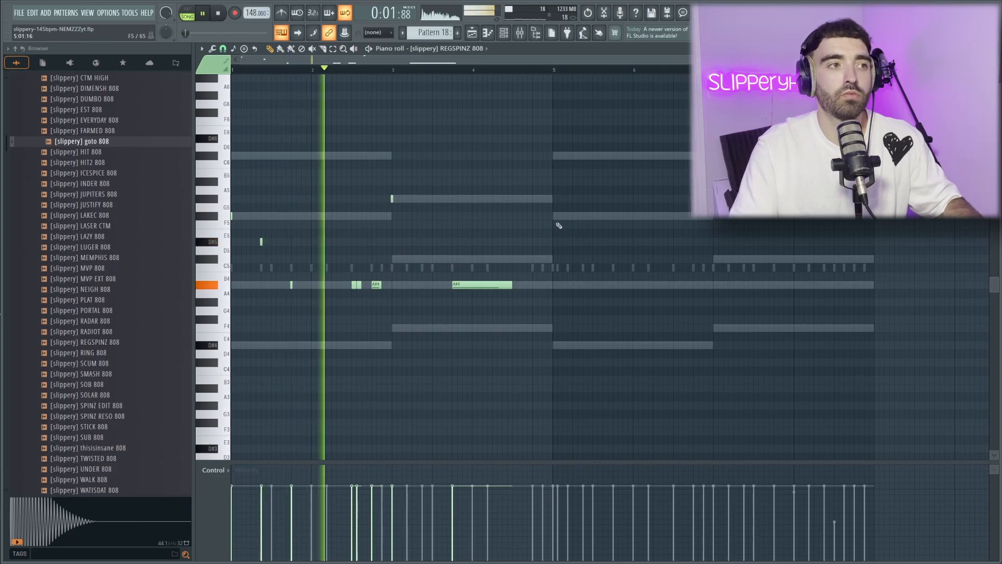
Continue the REGSPINZ 808 line through bars 5 to 8, starting on F#5, and audition it
scroll(555, 214, "up", 1, "ctrl")
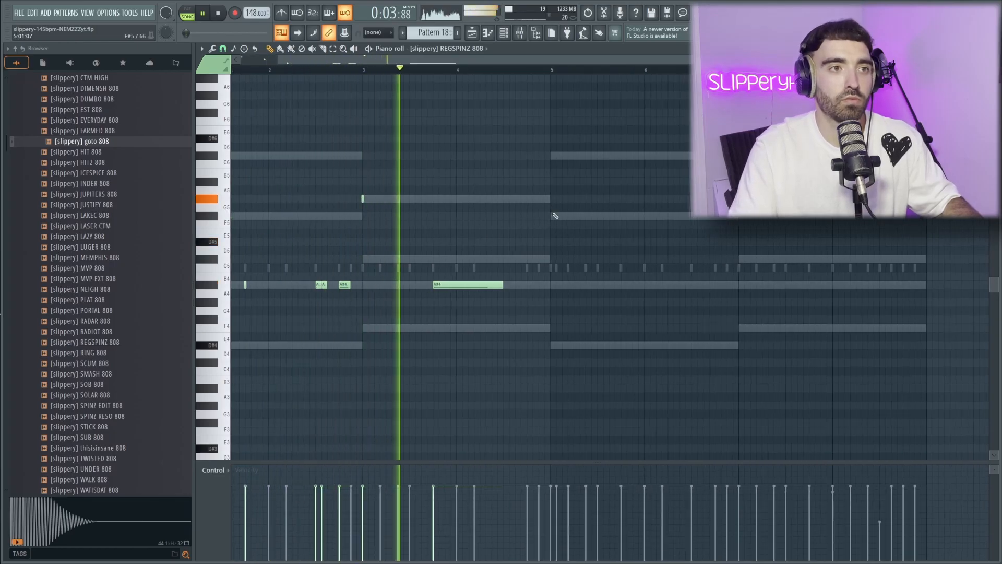
scroll(555, 216, "up", 3, "ctrl")
double_click(573, 218)
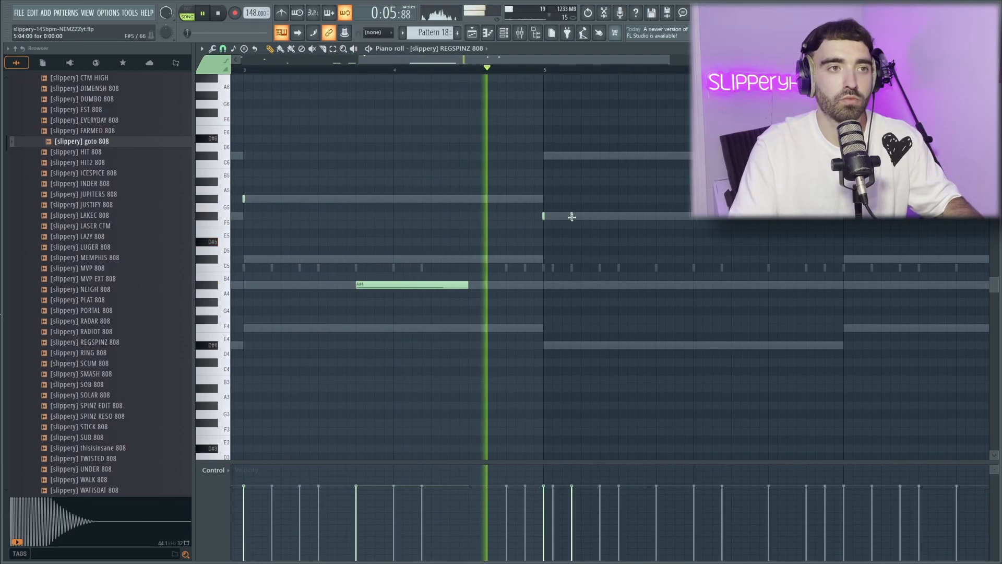
key("Escape")
key("space")
scroll(573, 217, "down", 5, "ctrl")
key("space")
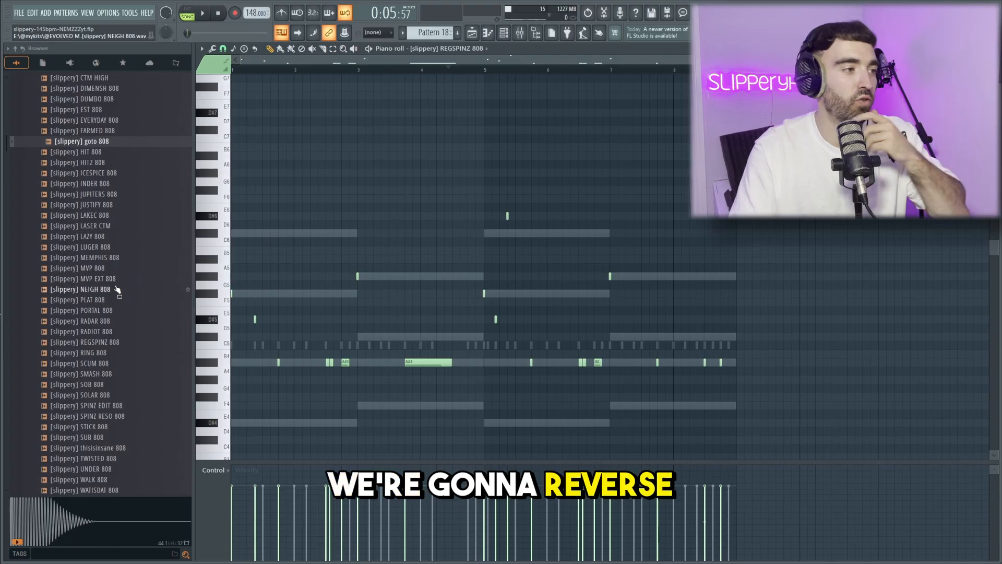
Add the COMBIN 808 sample and place an A#5 note with an A#4 slide note at the end of bar 4
scroll(112, 286, "up", 4)
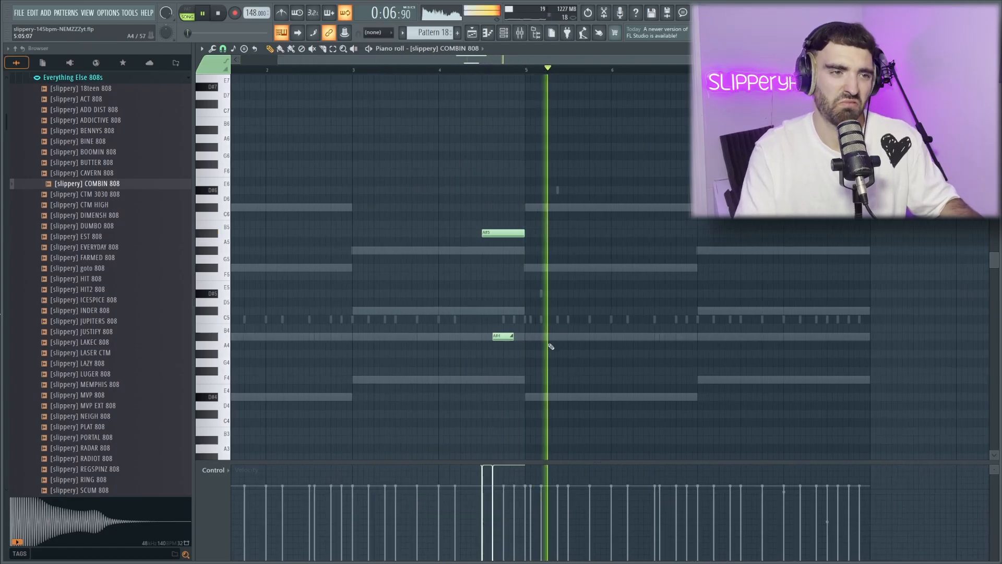
scroll(548, 344, "down", 3)
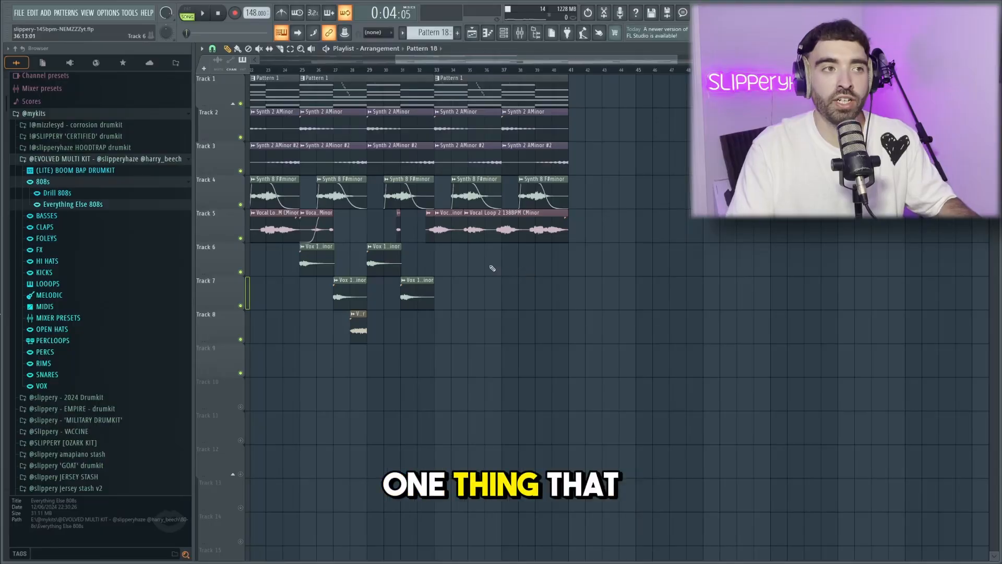
Consolidate the melody clips in bars 33 to 41 into one audio clip on Track 8 and play it back
left_click_drag(712, 246, 415, 70)
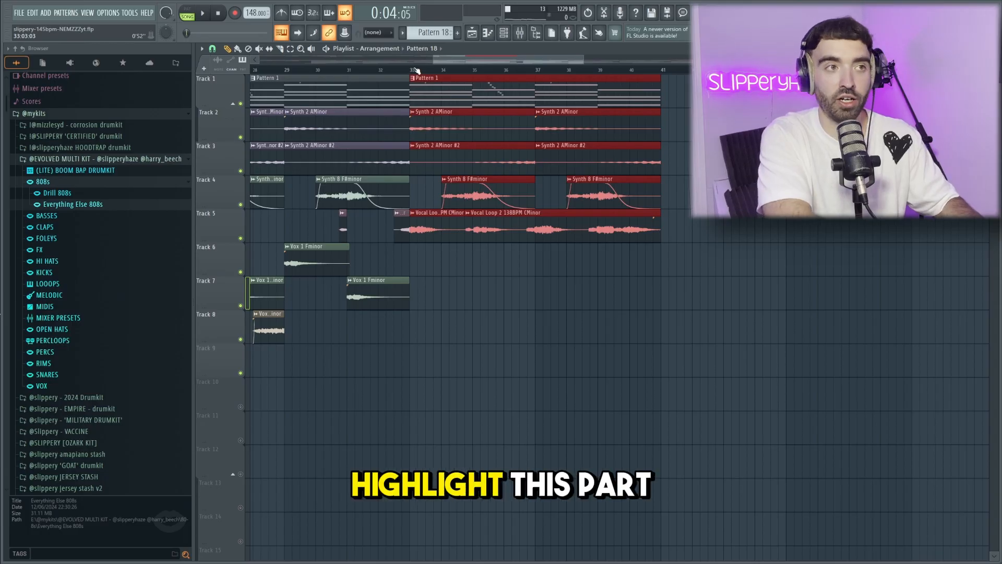
key("ctrl+alt+c")
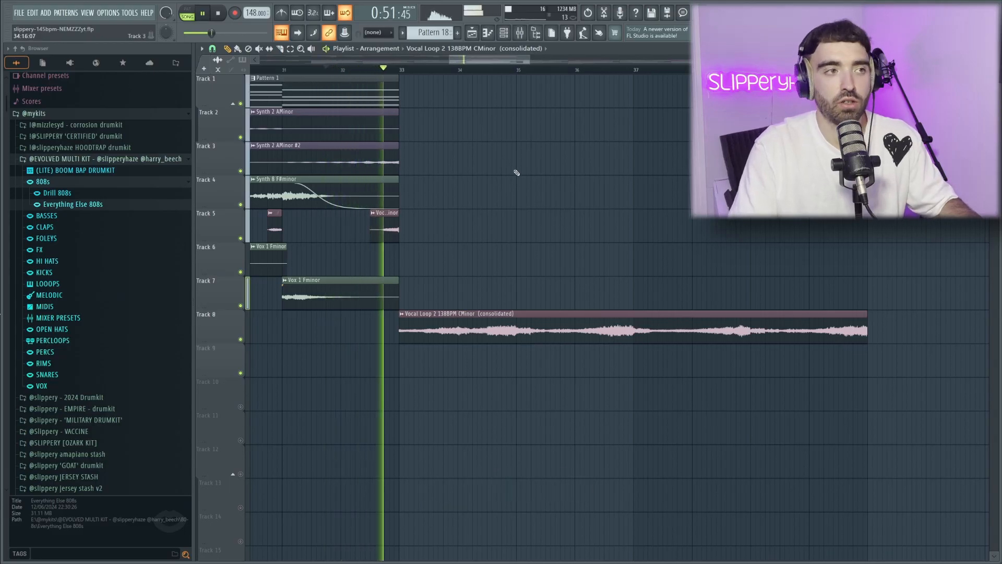
scroll(525, 175, "down", 2)
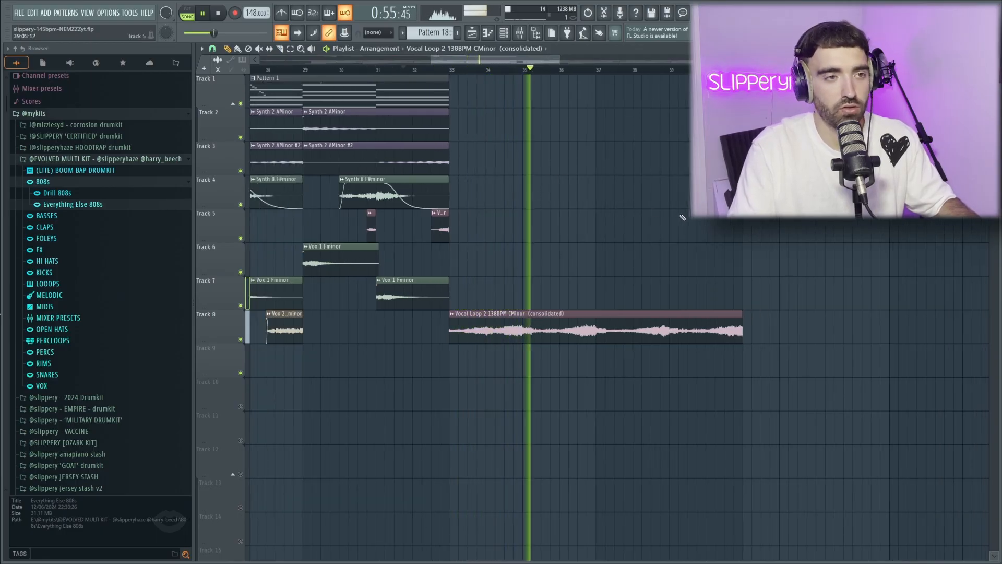
scroll(679, 224, "down", 1)
scroll(705, 235, "down", 2)
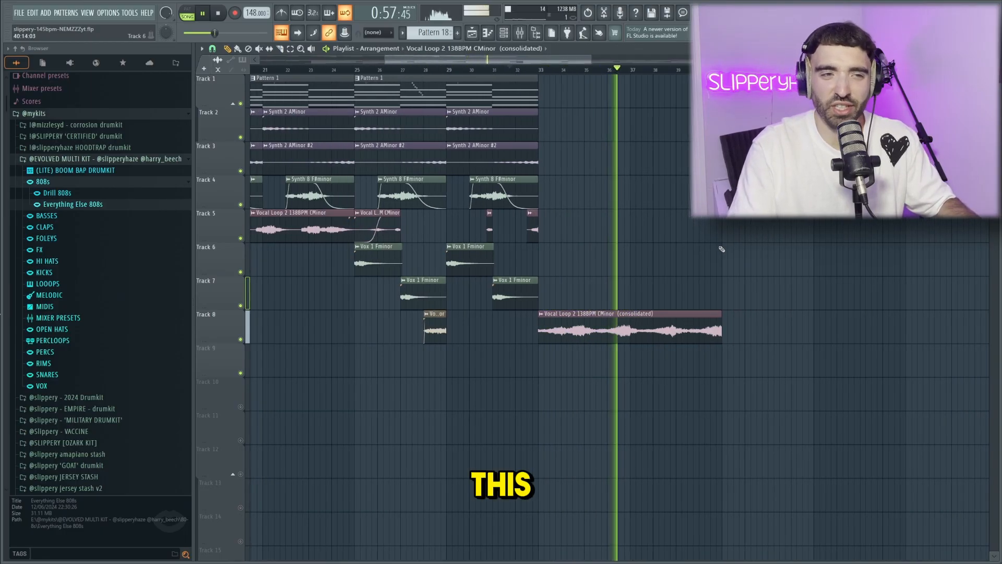
Audition the second REGSPINZ 808 pattern and the full beat arrangement
scroll(723, 249, "up", 2)
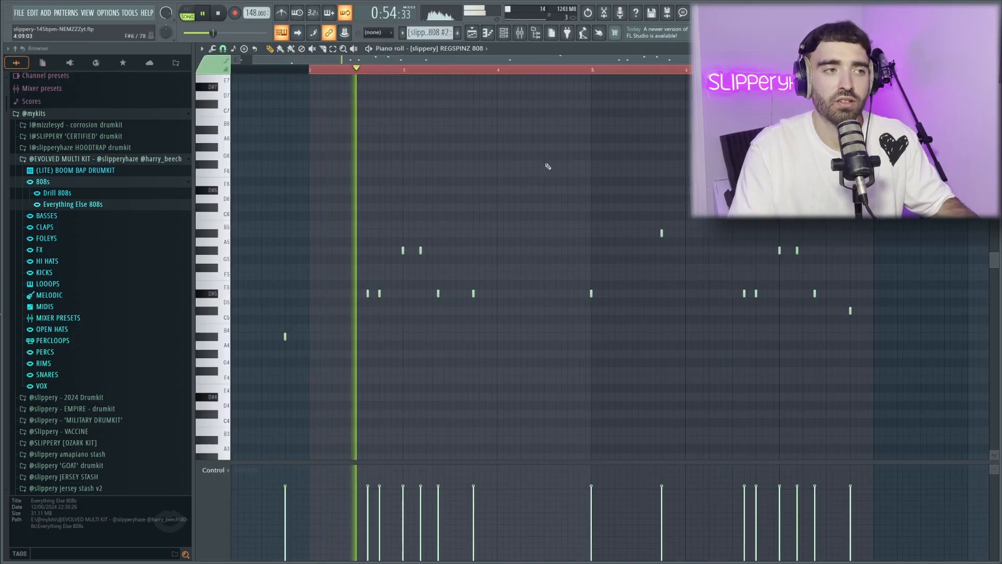
scroll(554, 175, "down", 2)
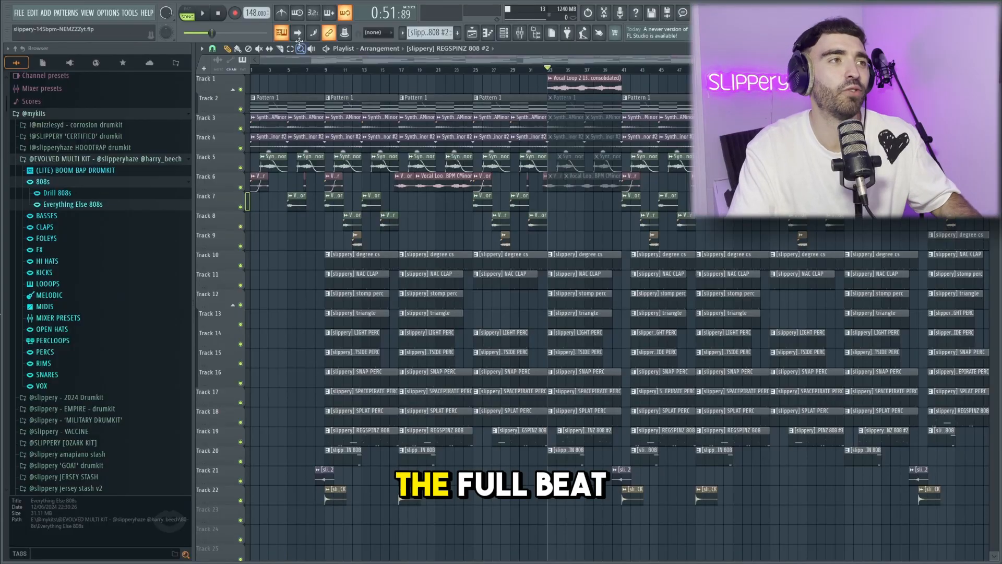
key("space")
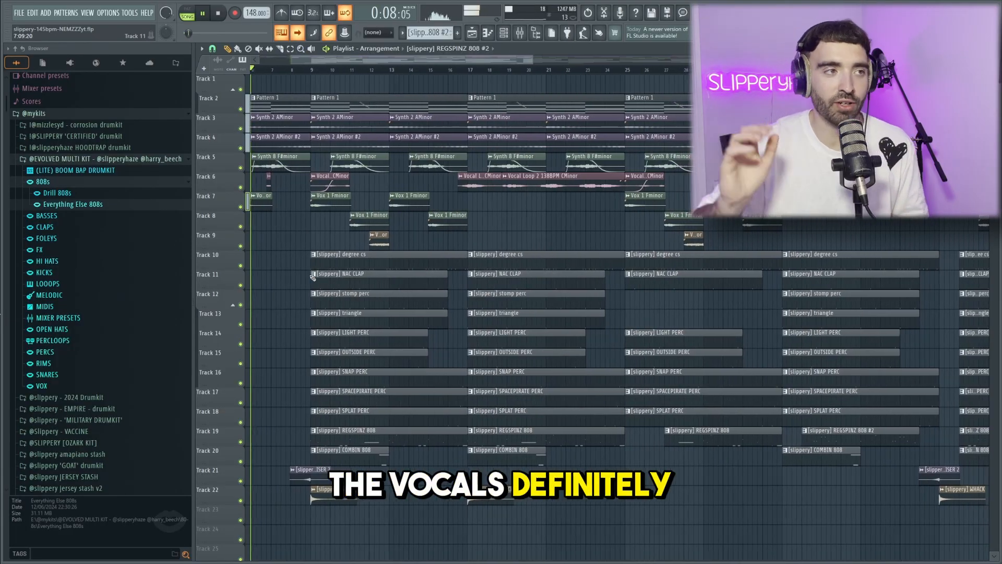